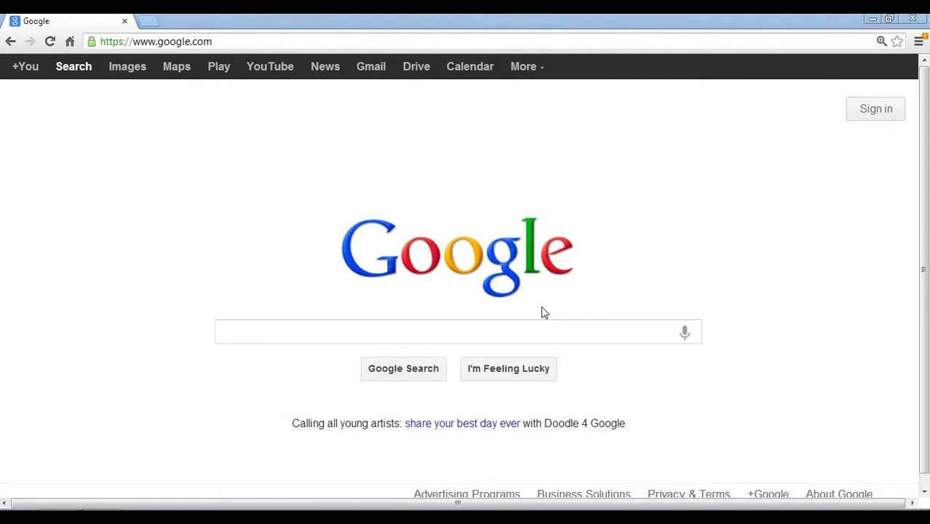
Step: Sign in to Google Drive with the saved account credentials and create a new spreadsheet
left_click(416, 72)
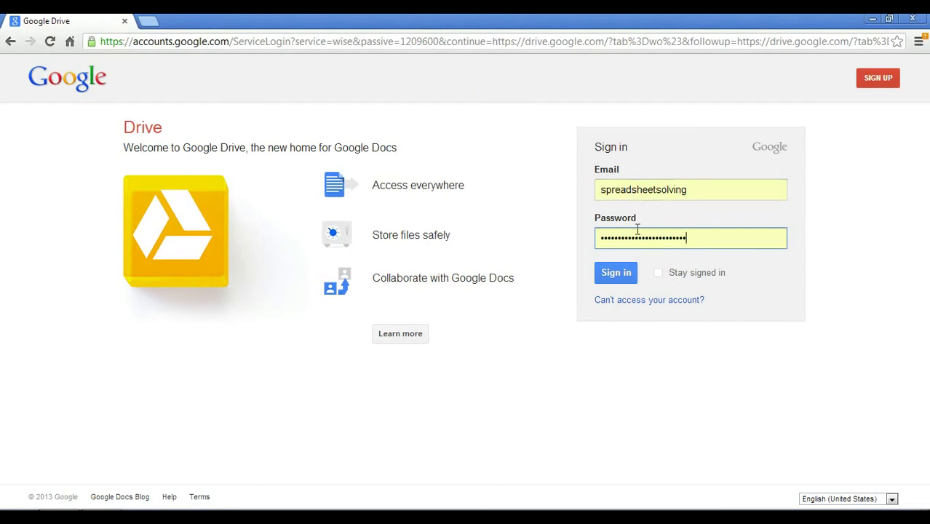
left_click(615, 278)
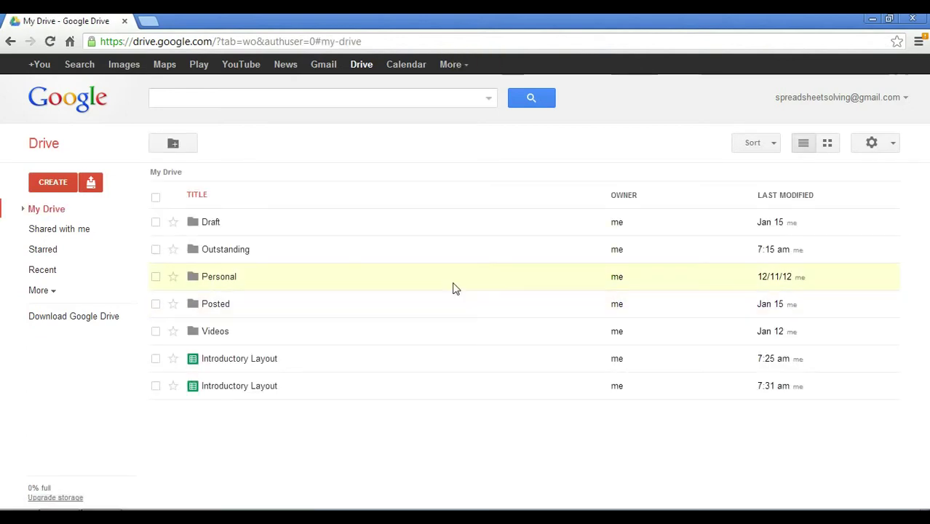
left_click(65, 189)
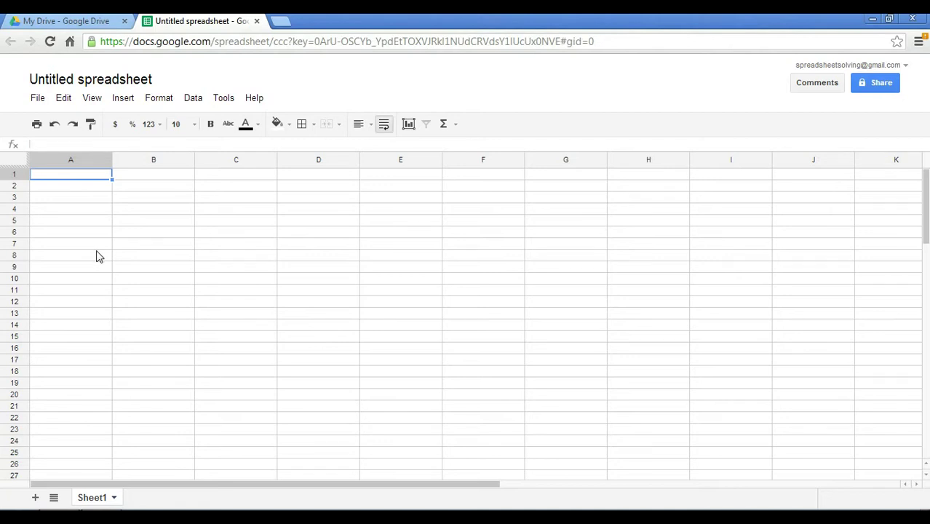
Step: Rename the untitled spreadsheet as "Introductory Layout"
left_click(76, 165)
left_click(135, 88)
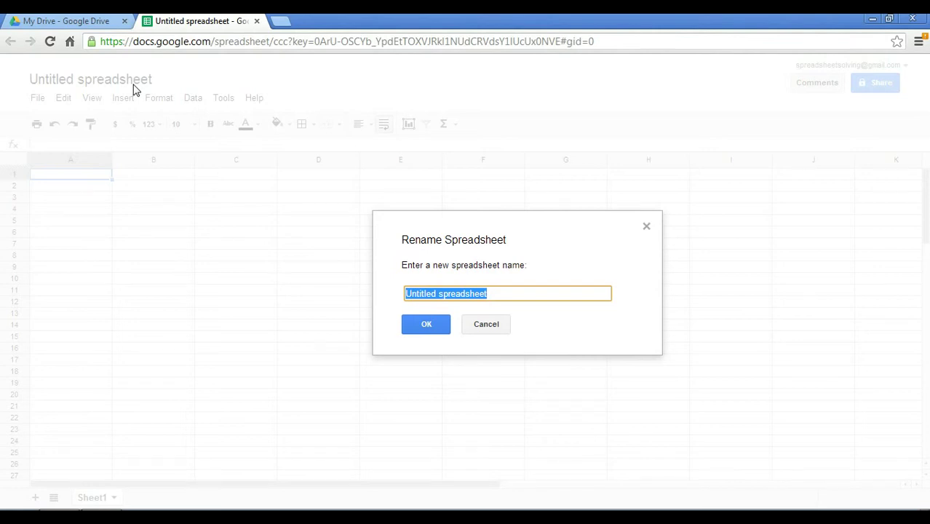
type("Introducto")
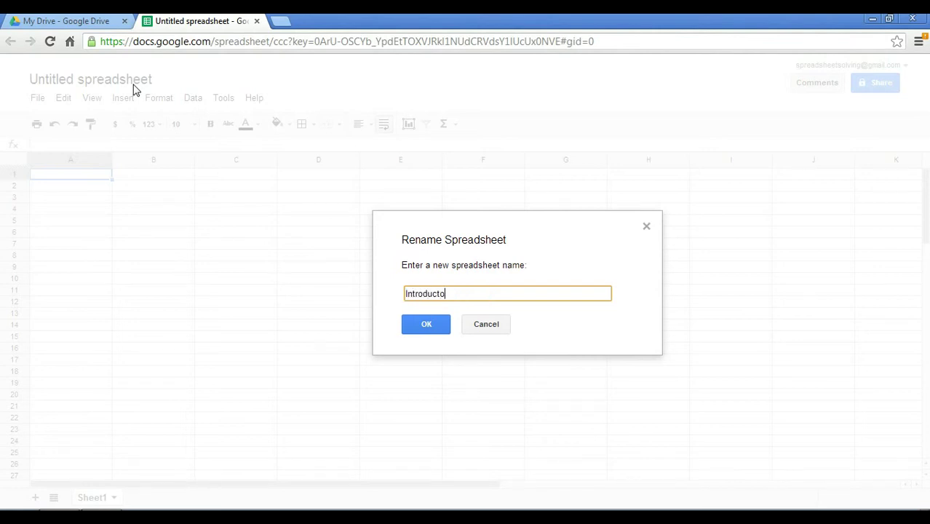
type("ry Layout")
key("Return")
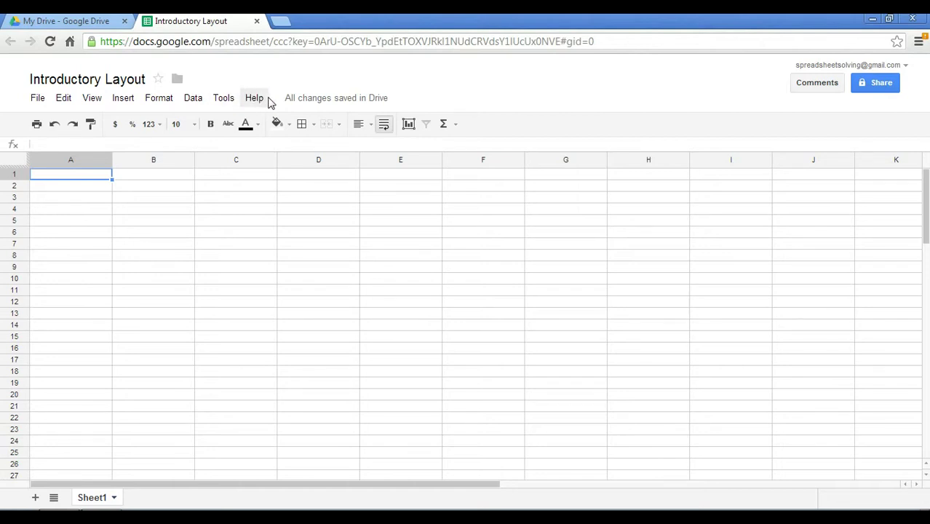
Step: Rename Sheet1 as "Basics"
left_click(461, 145)
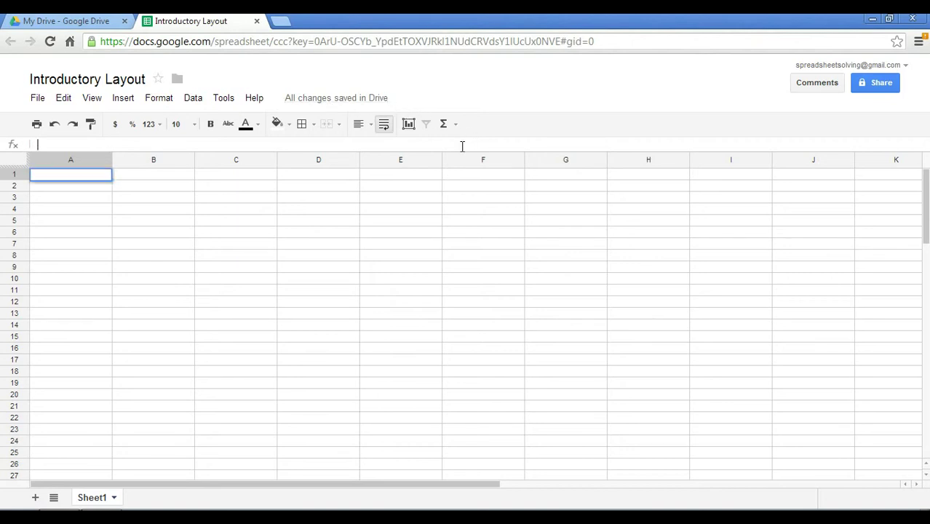
left_click(114, 497)
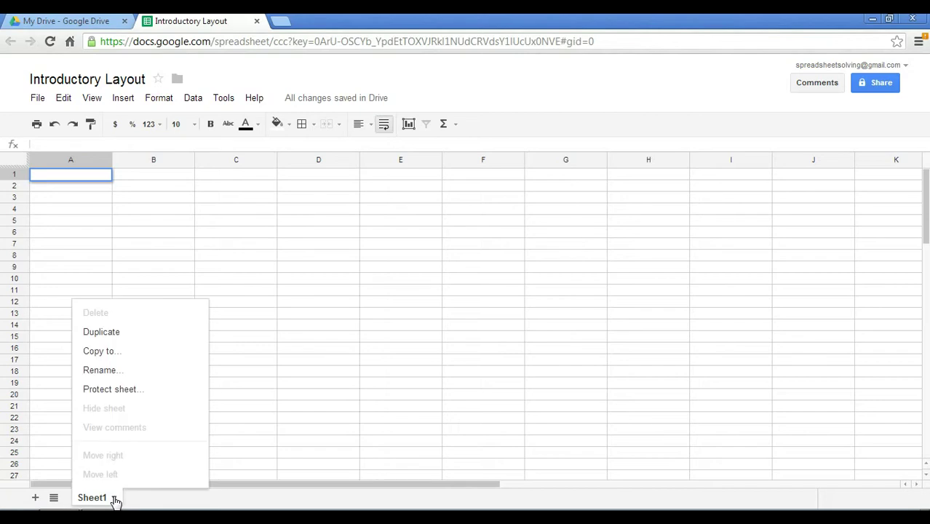
left_click(119, 371)
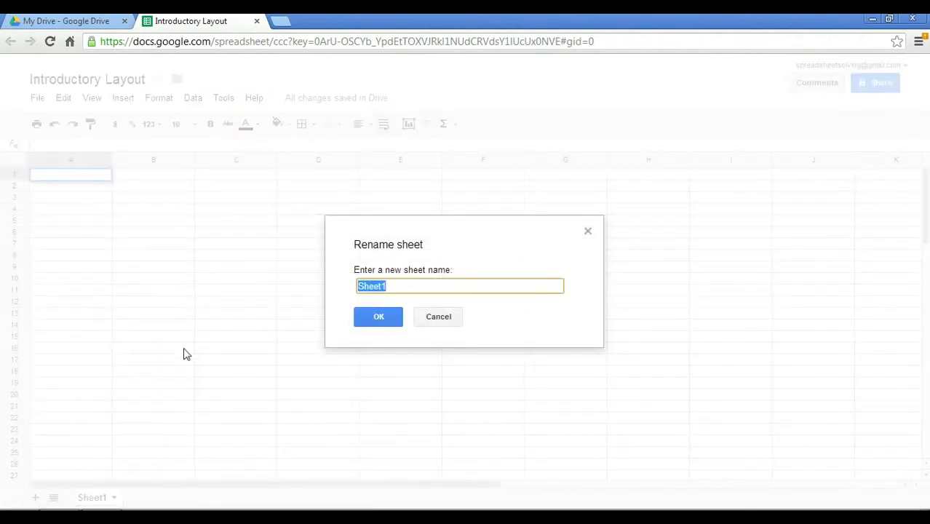
type("Basics")
left_click(366, 318)
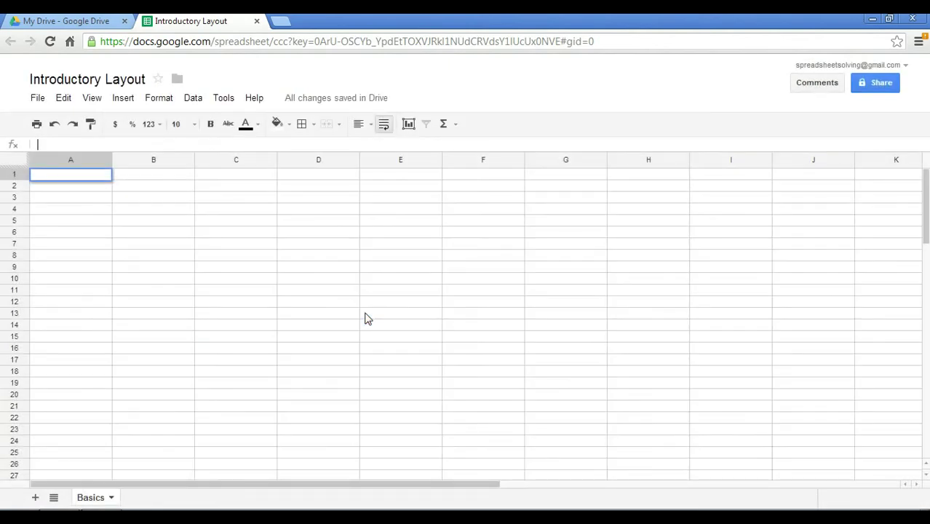
Step: Add a second sheet to the spreadsheet and name it "Basics 2"
left_click(36, 498)
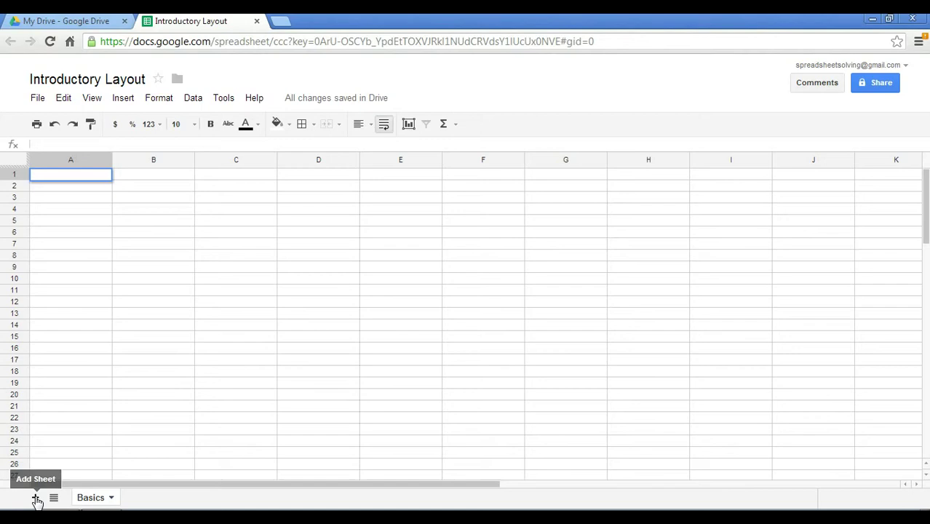
left_click(133, 496)
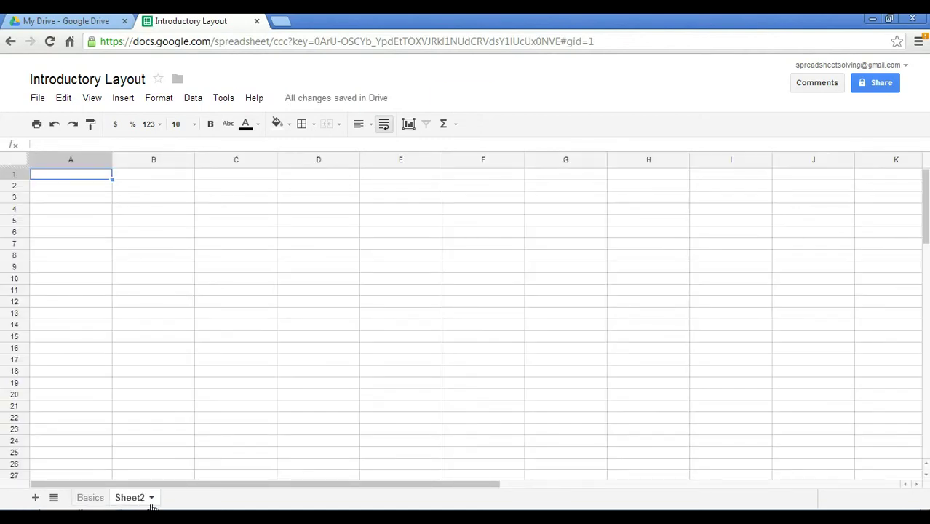
left_click(151, 499)
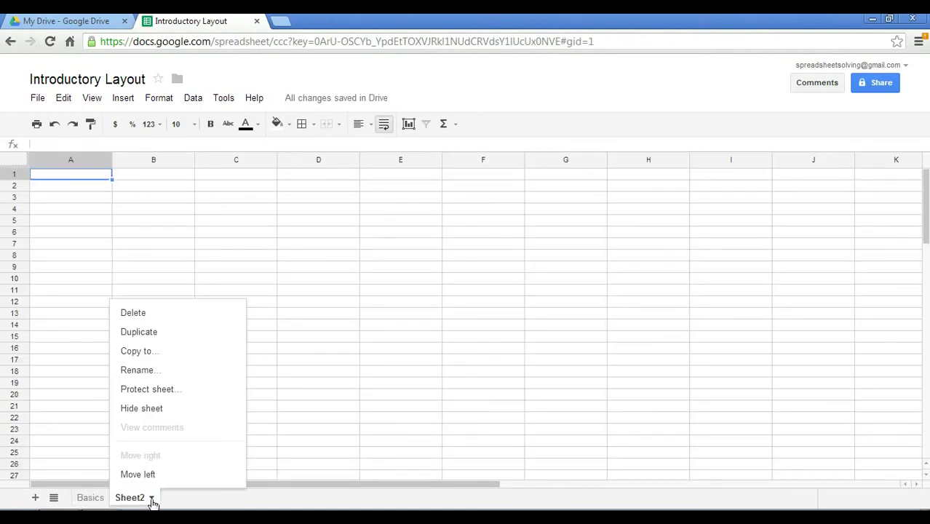
left_click(171, 373)
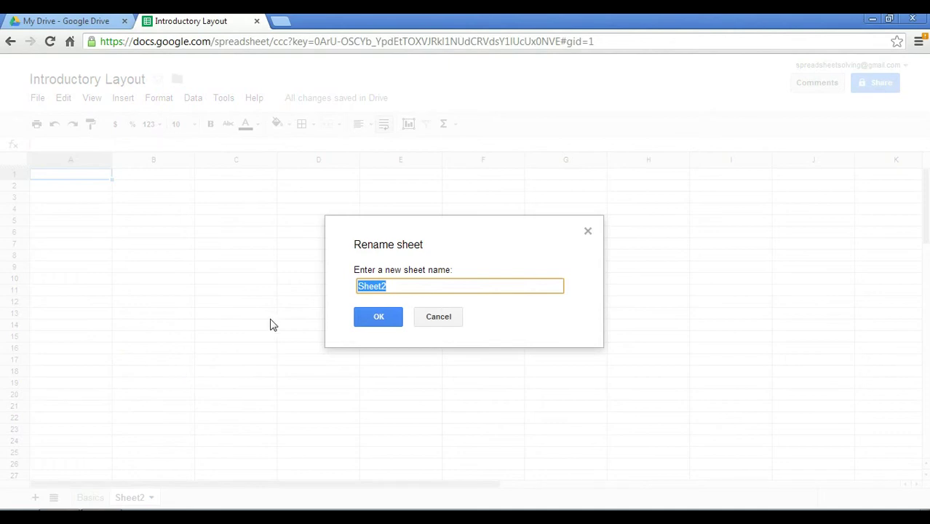
type("Basics 2")
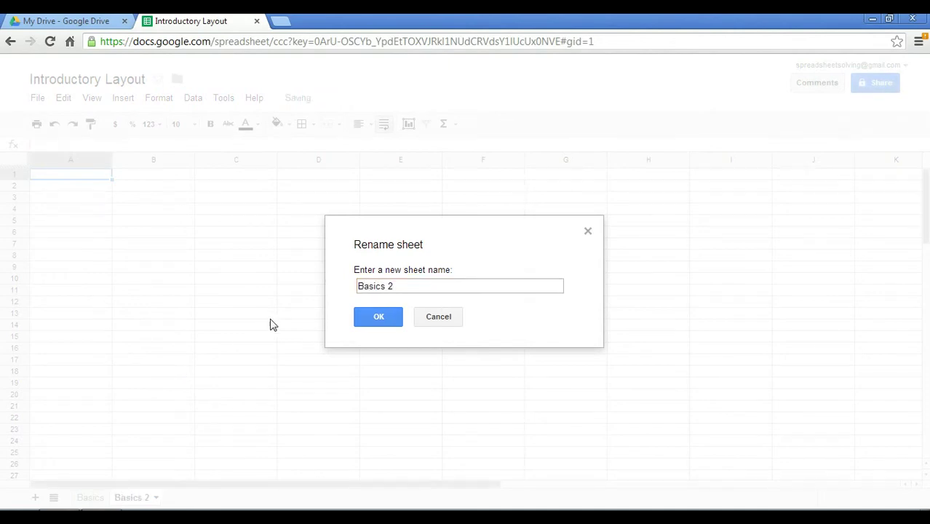
key("Return")
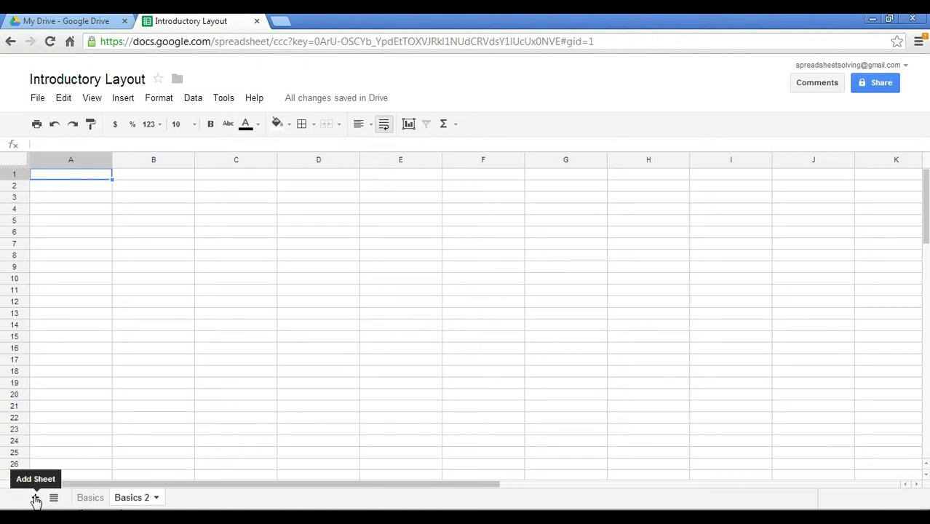
Step: Widen columns A and B together on the Basics 2 sheet and undo the resize
left_click(94, 233)
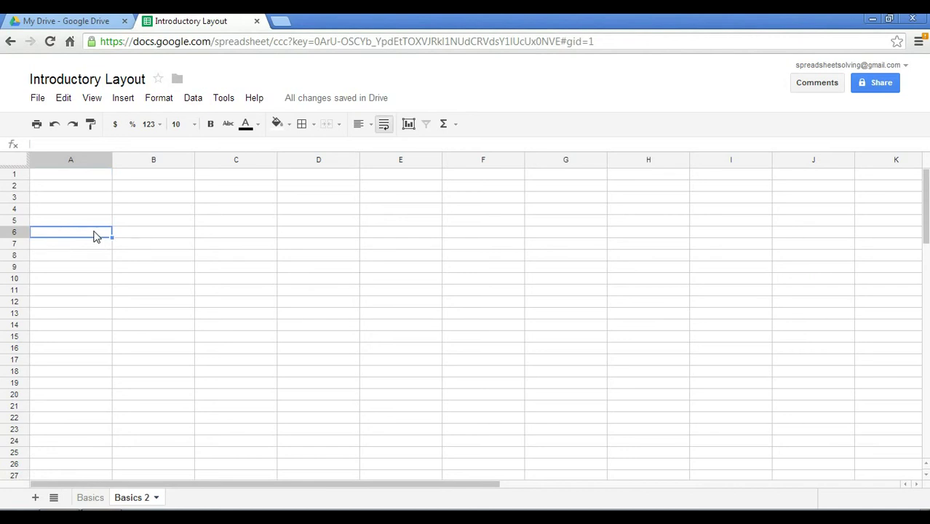
left_click(87, 161)
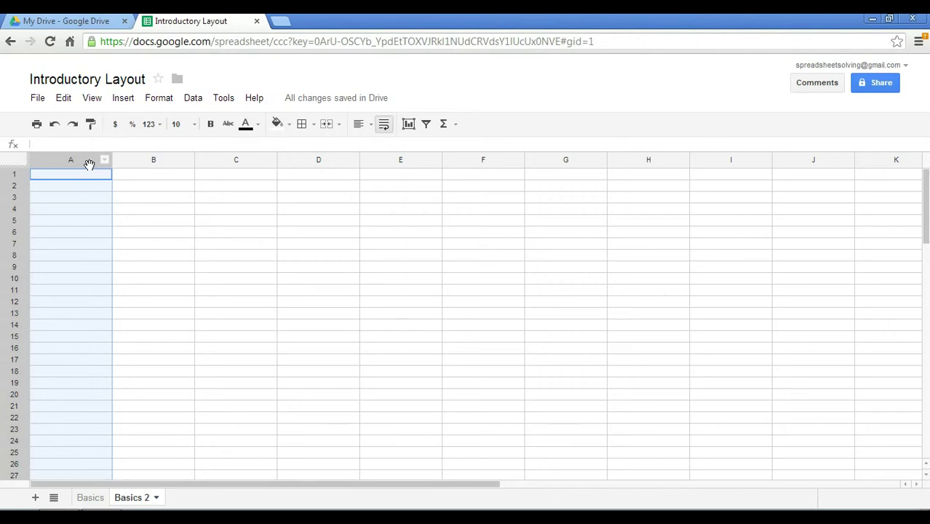
key("shift+Right")
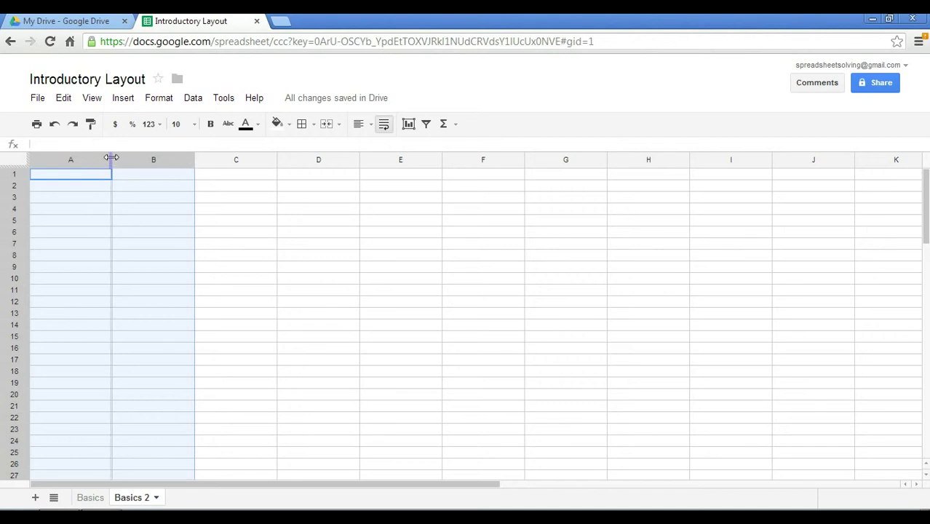
left_click_drag(112, 158, 183, 168)
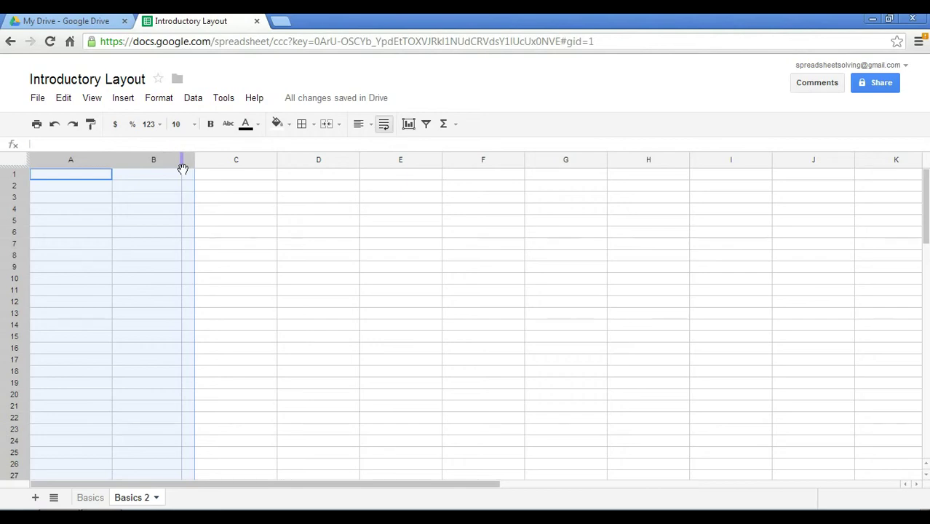
left_click_drag(183, 168, 182, 166)
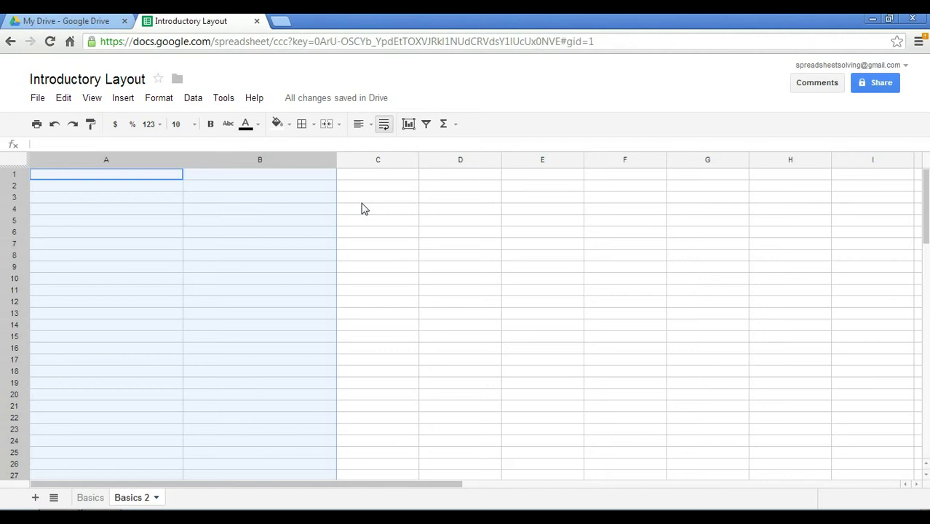
key("ctrl+z")
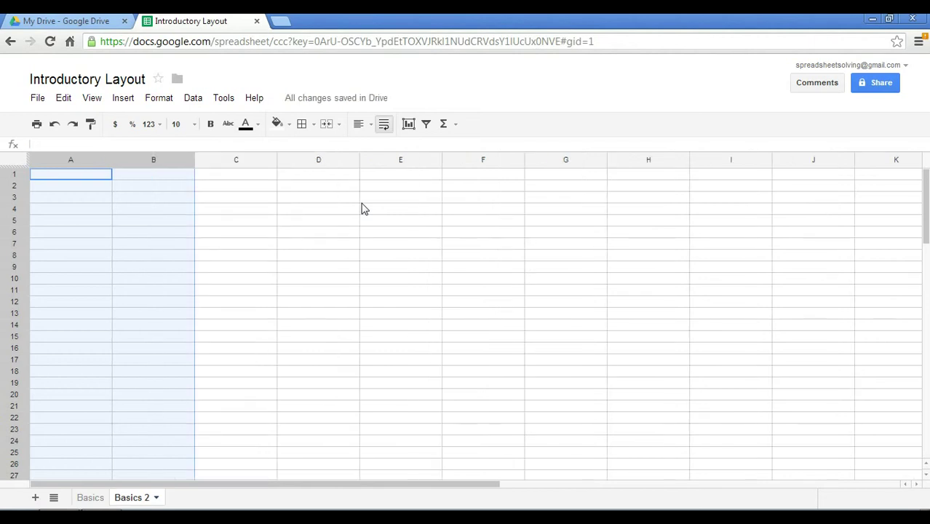
left_click(239, 187)
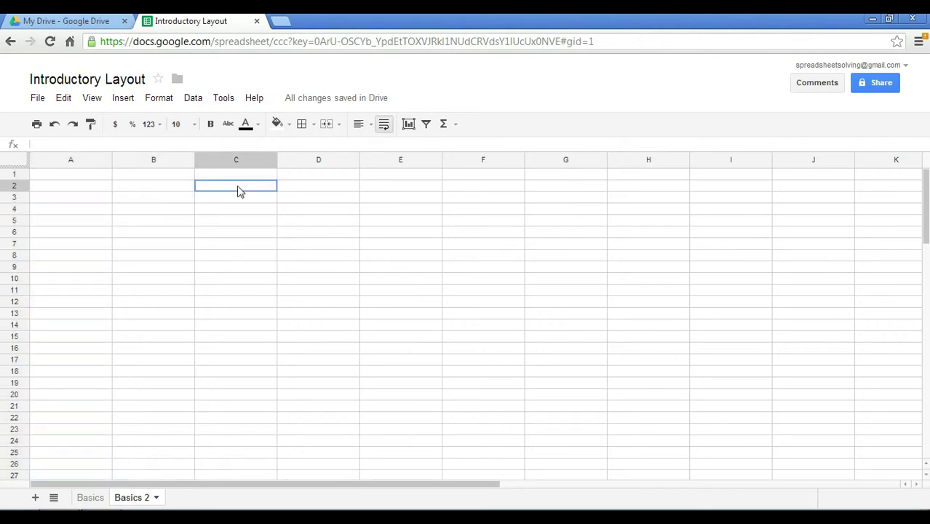
Step: Increase the height of row 2 on the Basics 2 sheet and undo the change
left_click(22, 187)
left_click_drag(22, 186, 17, 288)
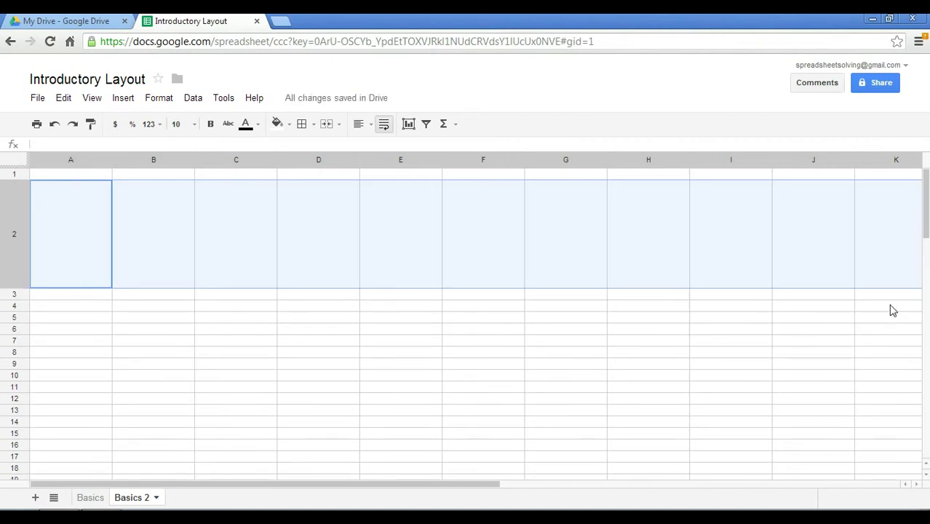
left_click(647, 297)
key("ctrl+z")
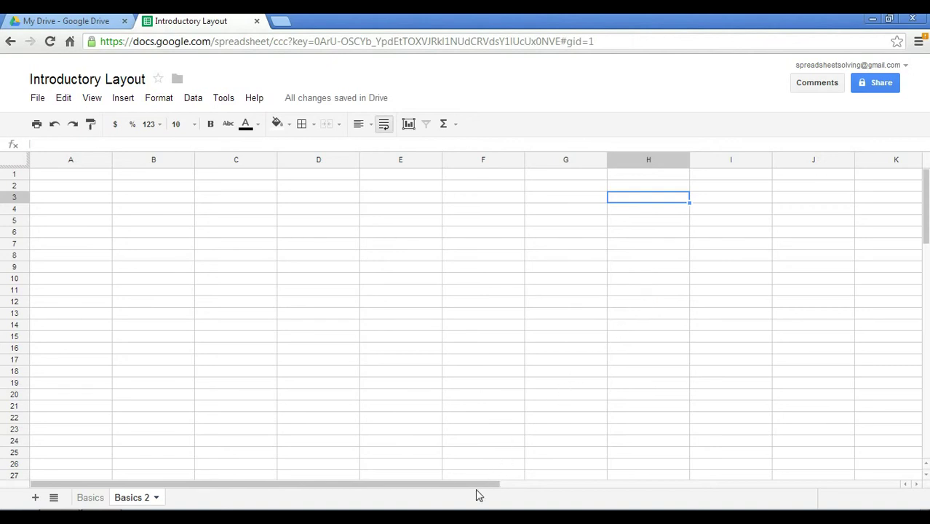
Step: Insert one column to the right of column T, the last column of the Basics 2 sheet
left_click_drag(477, 488, 886, 490)
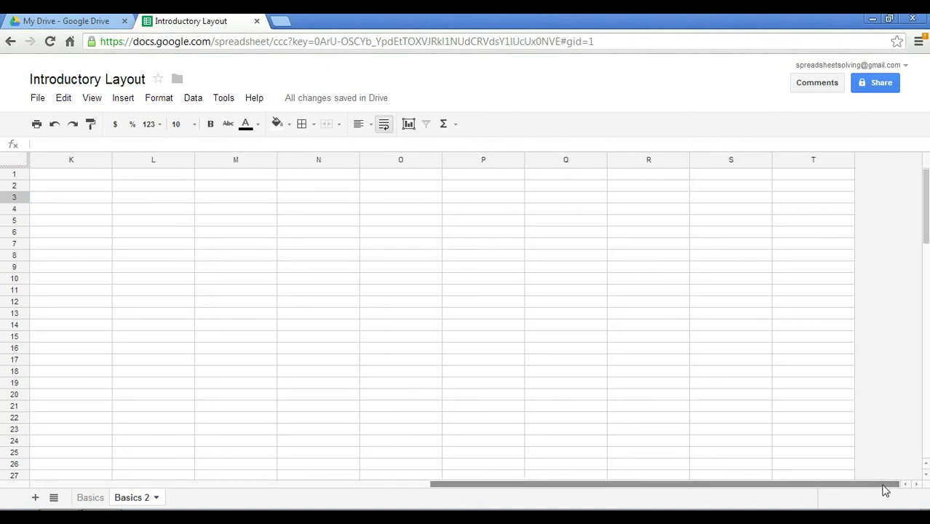
left_click(831, 233)
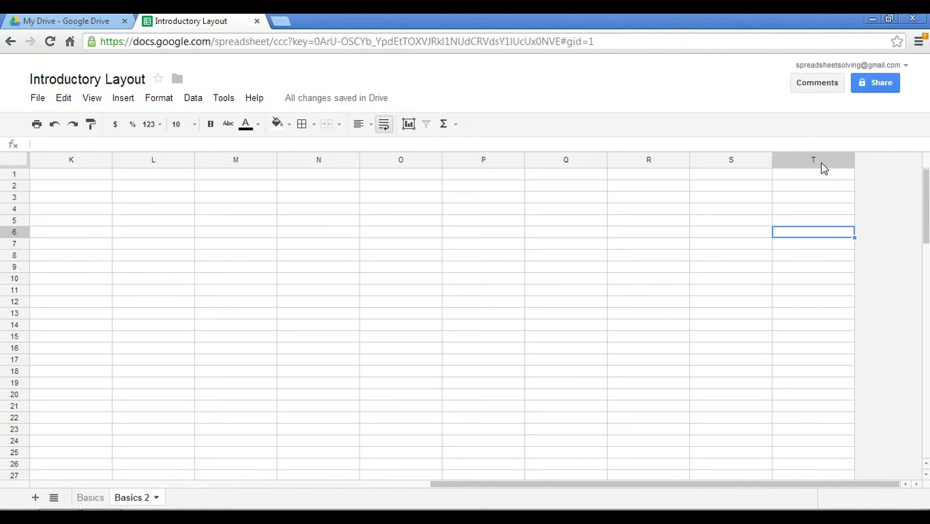
left_click(819, 162)
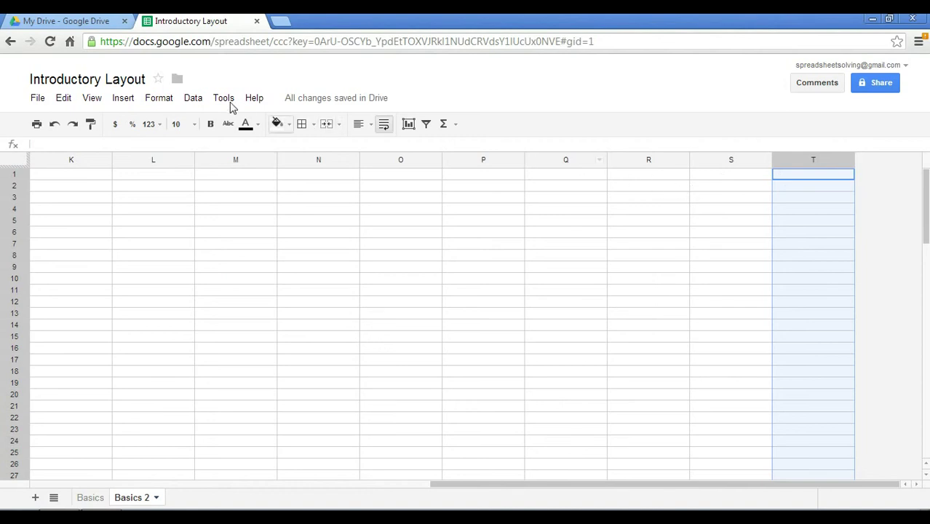
left_click(136, 100)
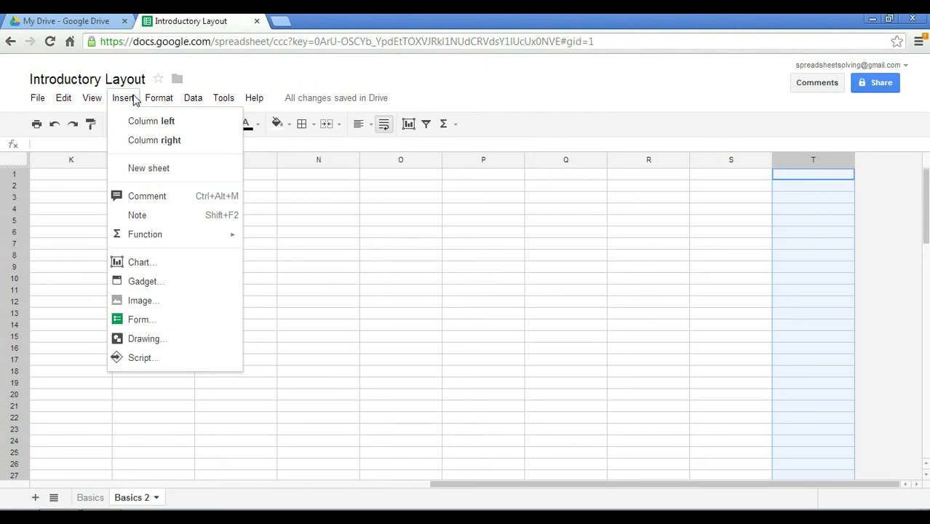
left_click(149, 140)
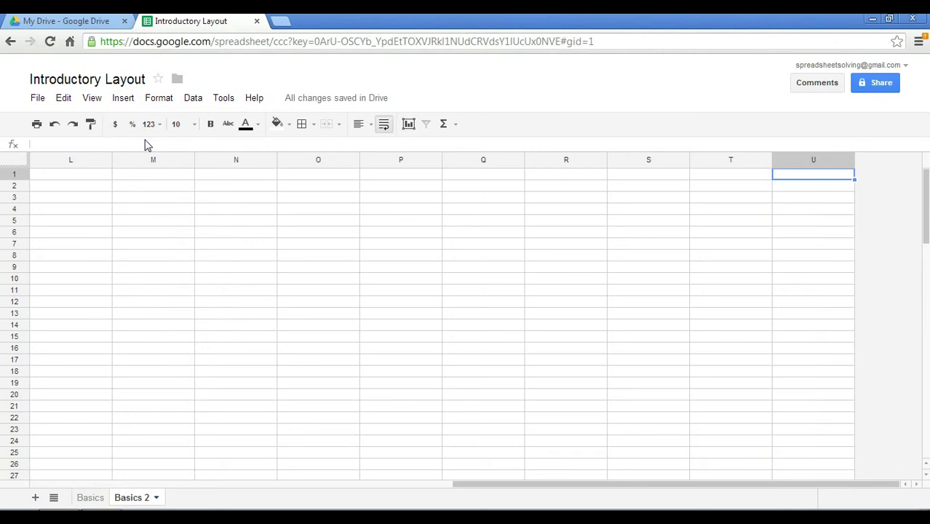
Step: Insert nine columns to the right of column U, based on a selection of columns M to U, and return to column A
left_click(810, 160)
key("shift+Left")
key("shift+Left")
key("shift+Left")
key("shift+Left")
key("shift+Left")
key("shift+Left")
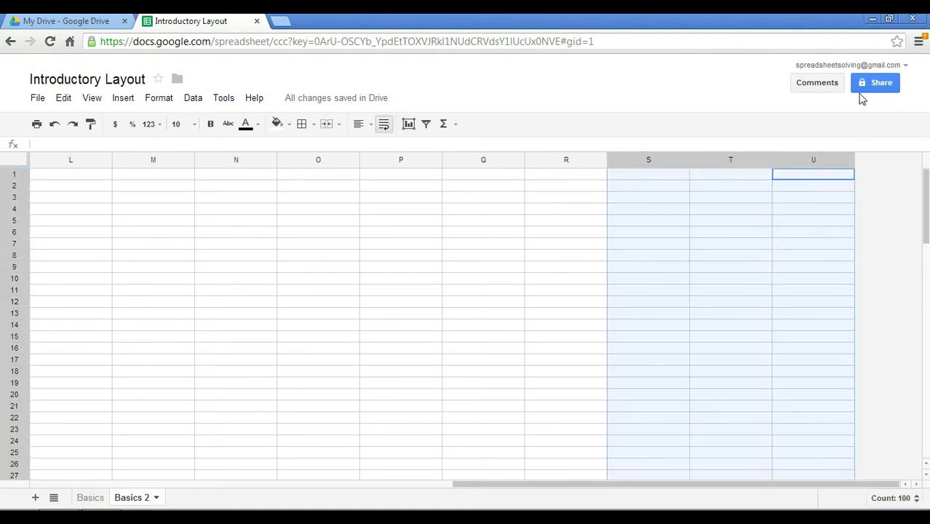
key("shift+Left")
key("shift+Left")
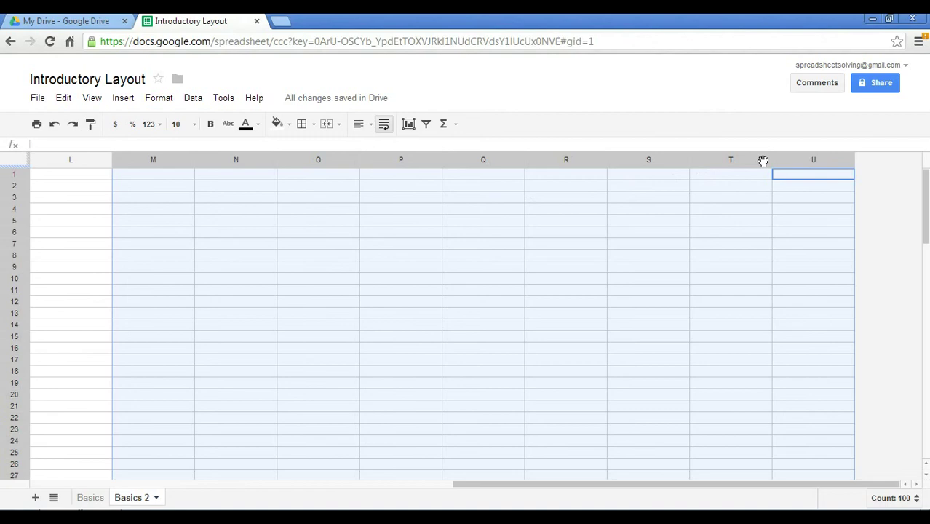
left_click(121, 99)
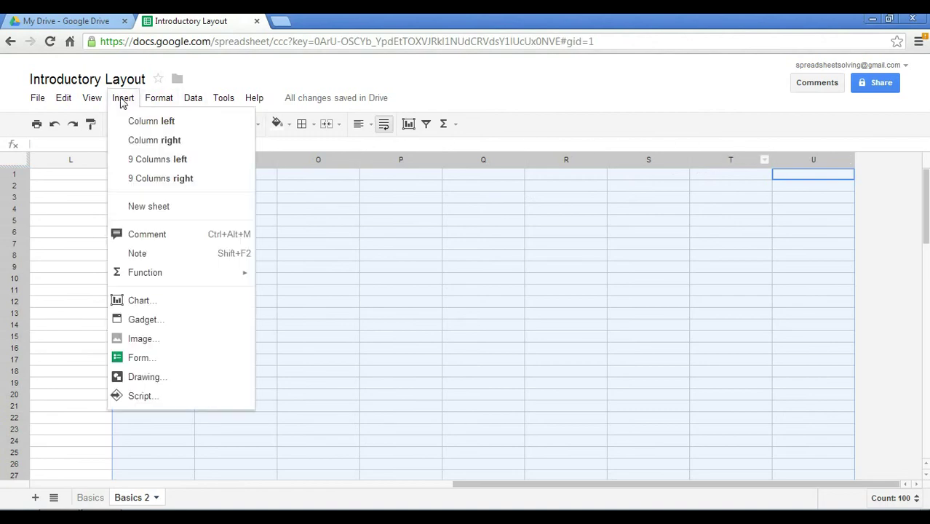
left_click(211, 187)
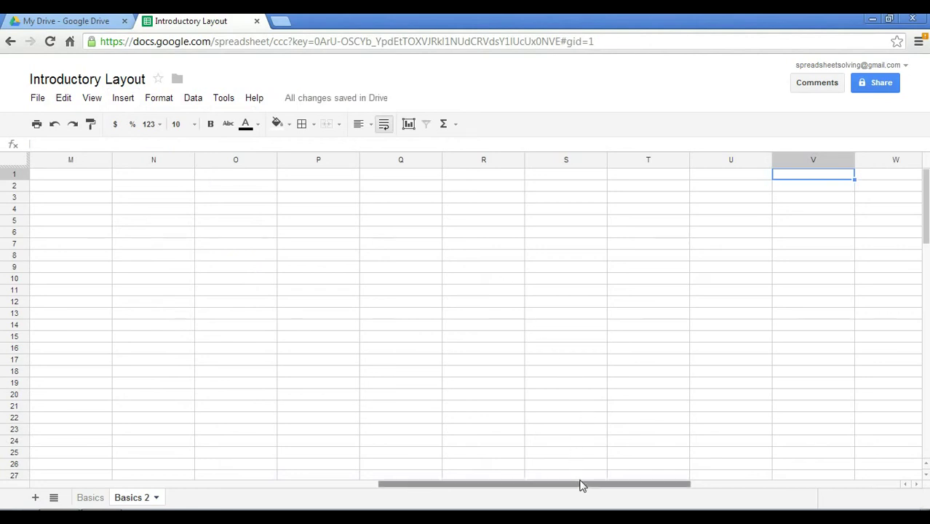
left_click_drag(582, 486, 272, 472)
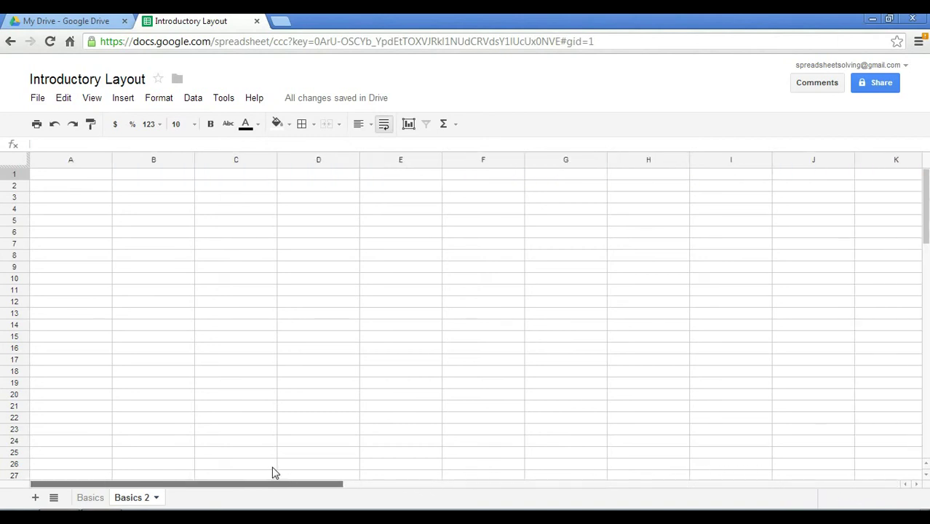
Step: Go to the last row of the Basics 2 sheet and review the options for inserting a row above or below
left_click(71, 331)
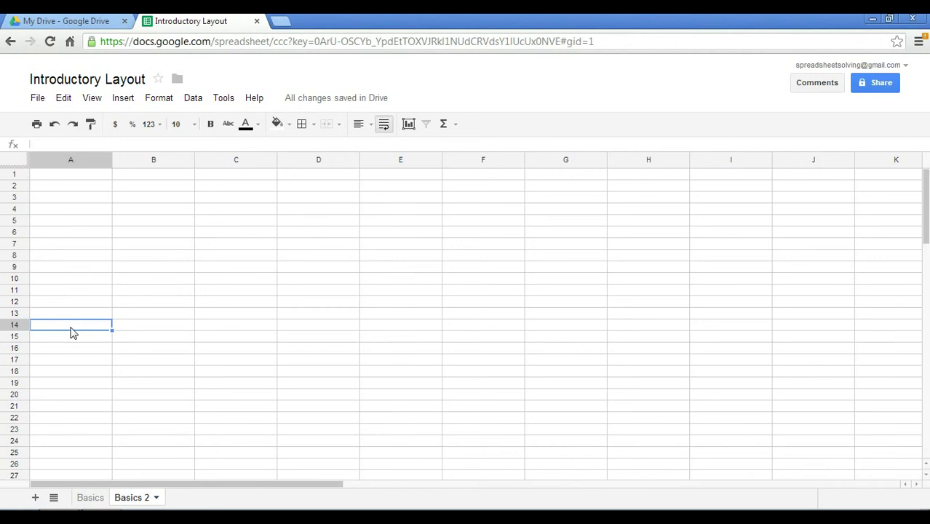
key("ctrl+Down")
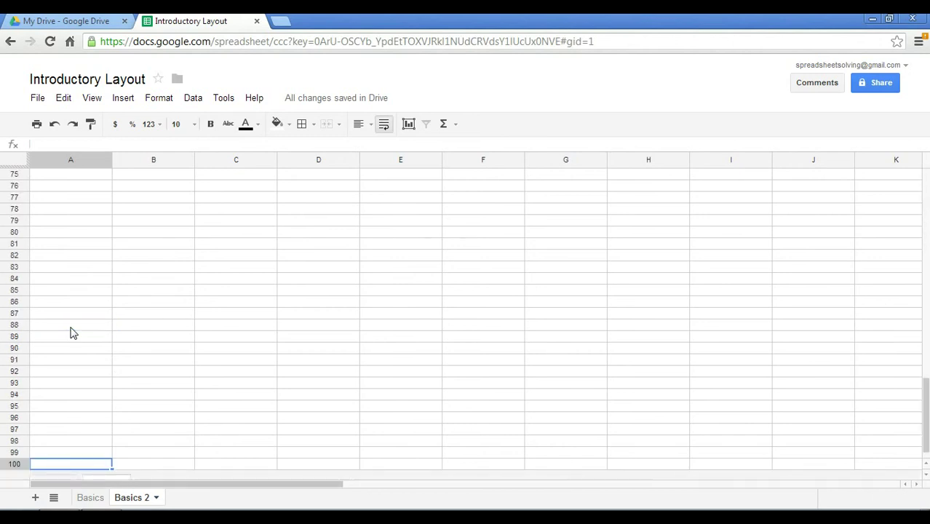
scroll(92, 365, "down", 2)
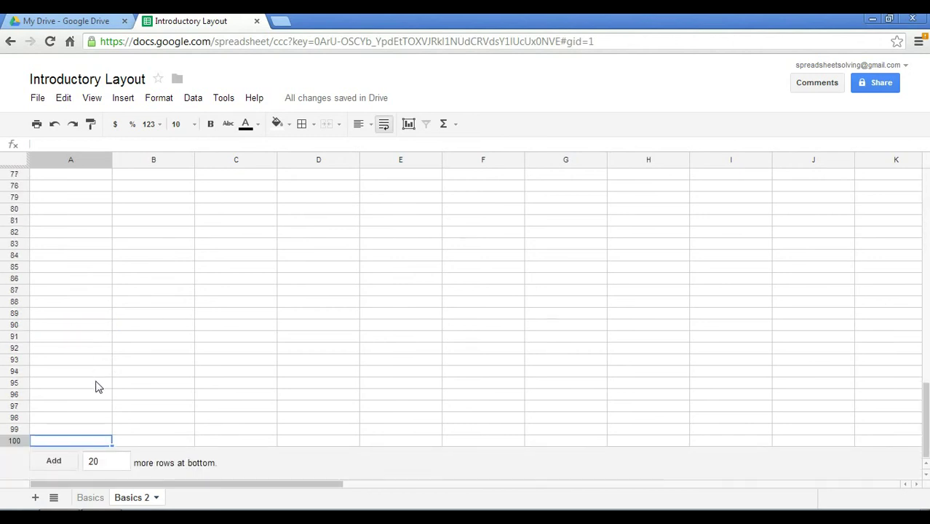
left_click(124, 98)
mouse_move(159, 98)
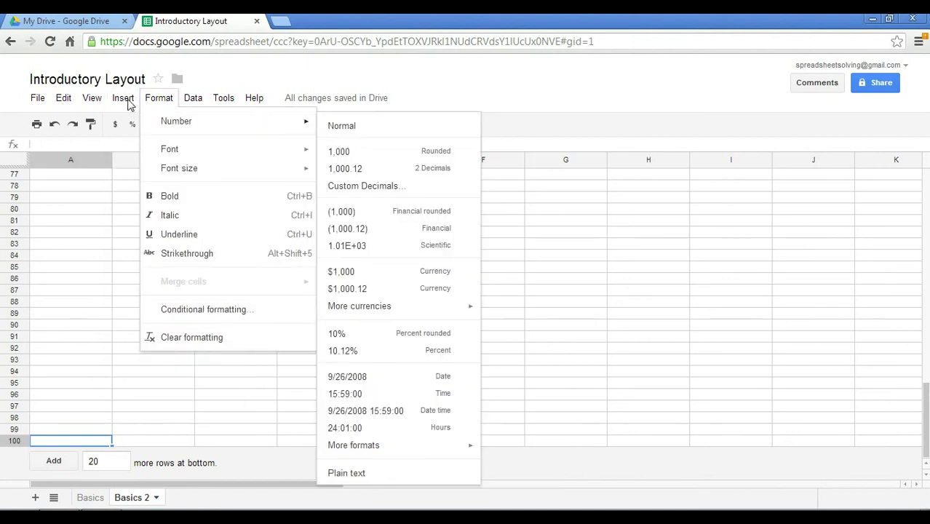
mouse_move(125, 102)
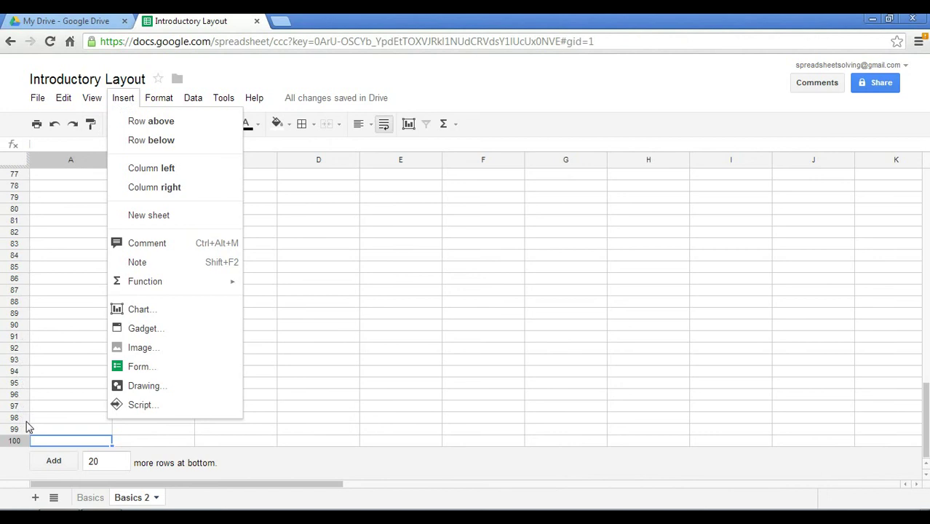
left_click(52, 420)
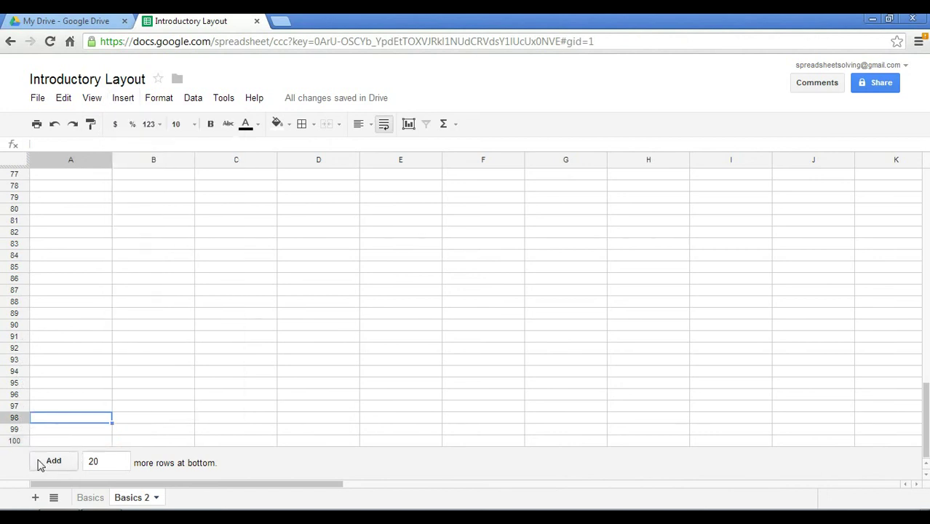
Step: Add 20 more rows at the bottom of the Basics 2 sheet, select column A's last cell, and return to cell A1
double_click(104, 460)
left_click(67, 466)
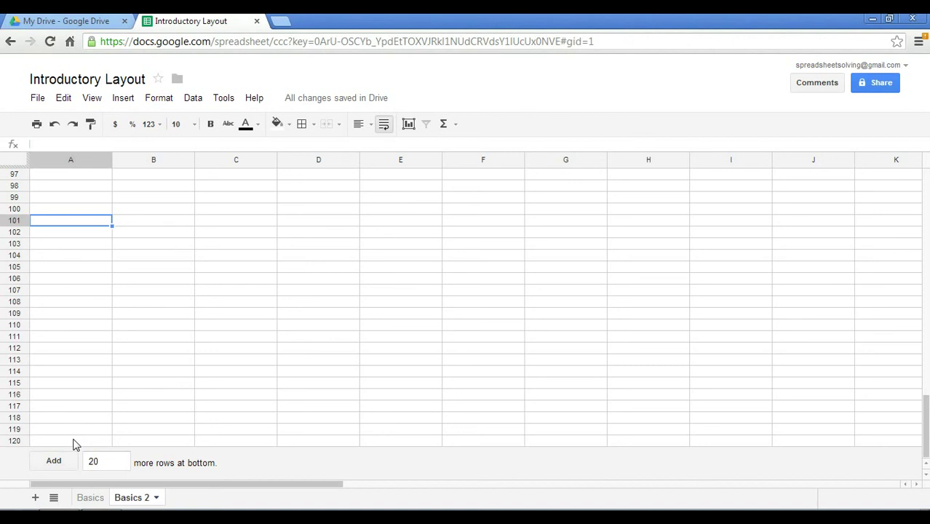
left_click(73, 441)
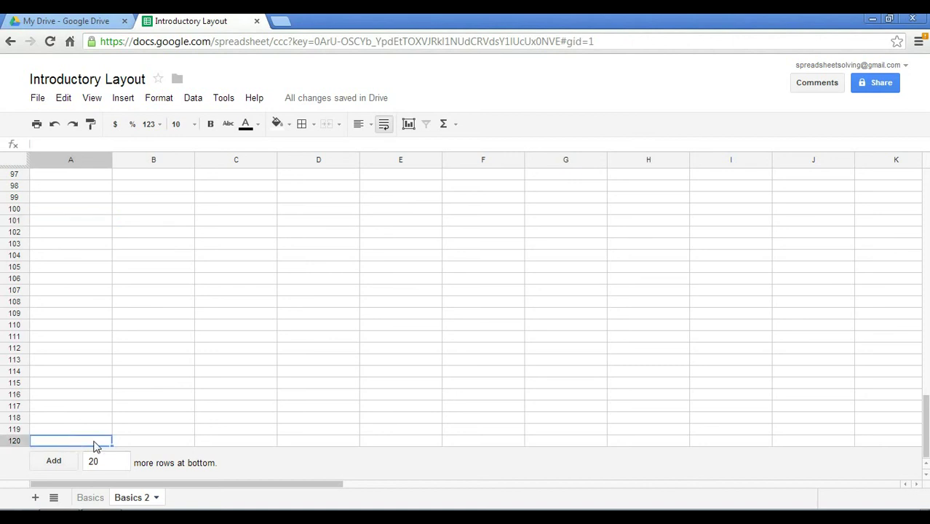
key("ctrl+Home")
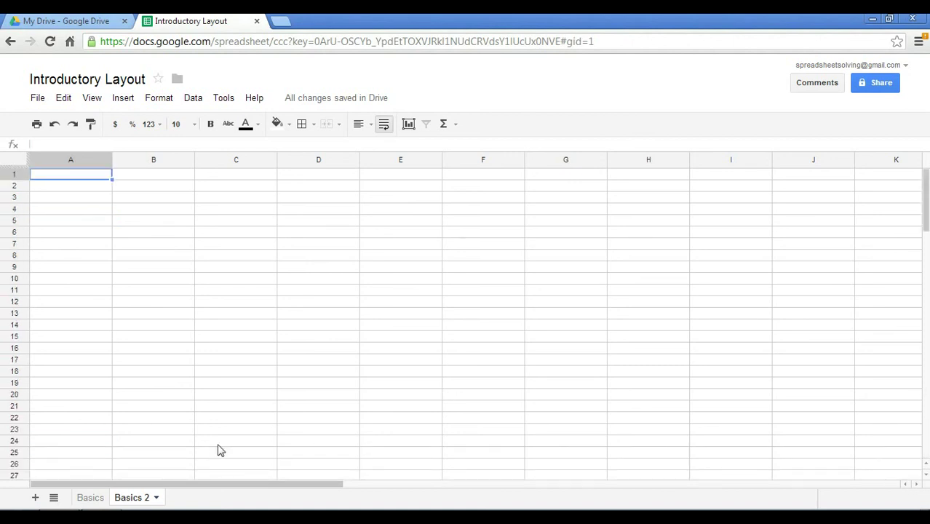